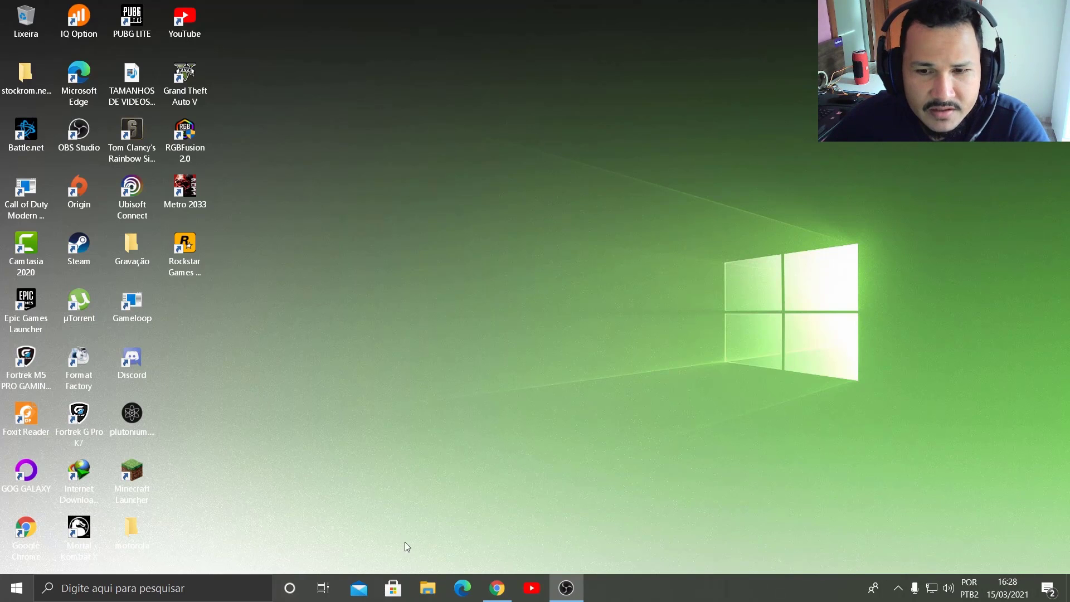
# In Chrome, open the official Rufus website through a Google search for rufus and locate its Download section with Rufus 3.13
pyautogui.click(497, 589)
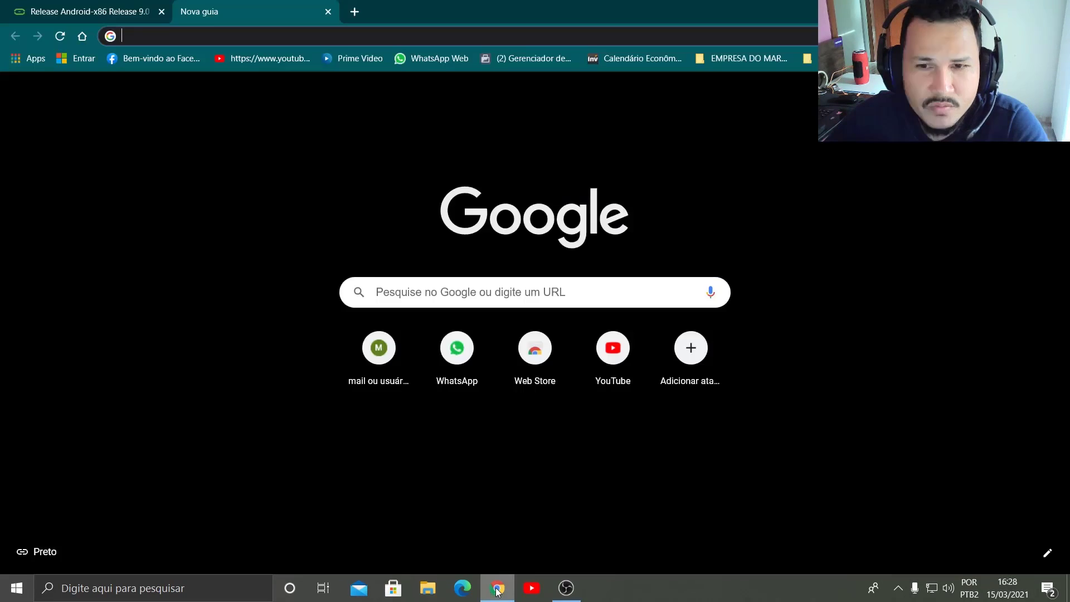
pyautogui.click(152, 37)
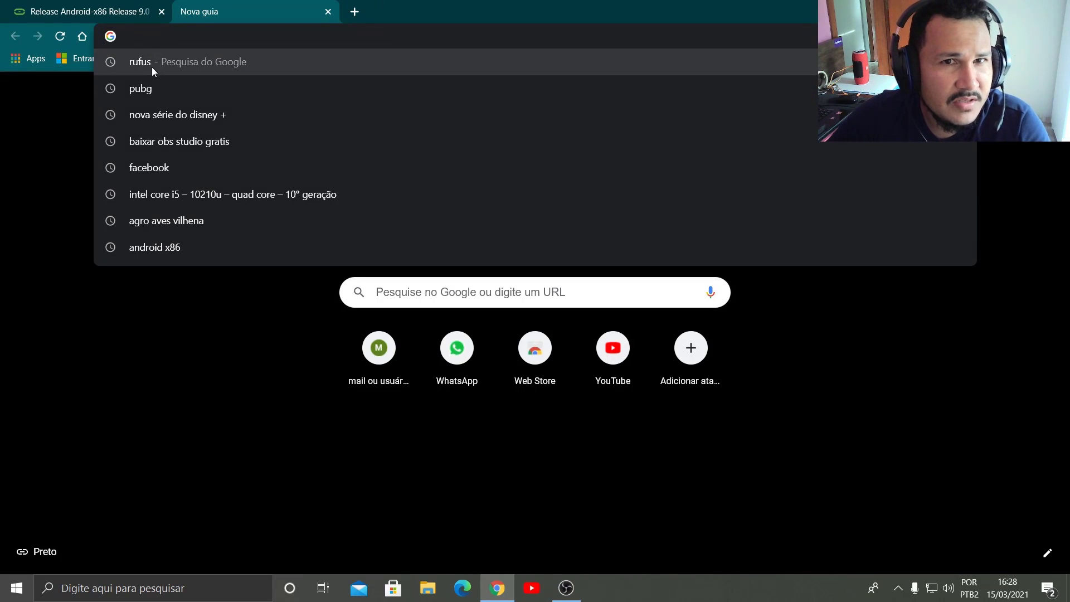
pyautogui.click(152, 66)
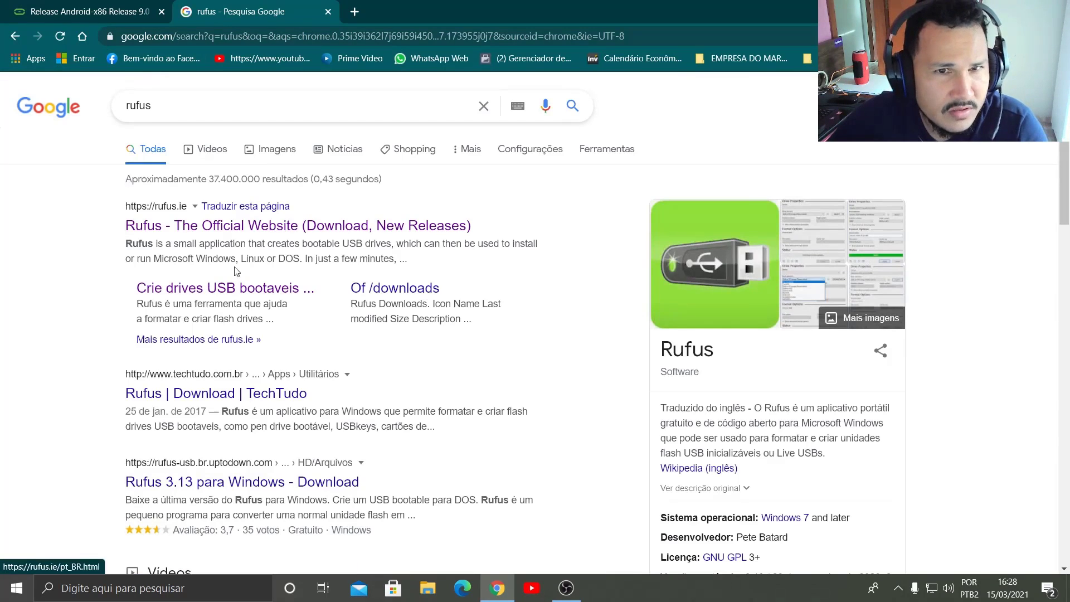
pyautogui.click(269, 225)
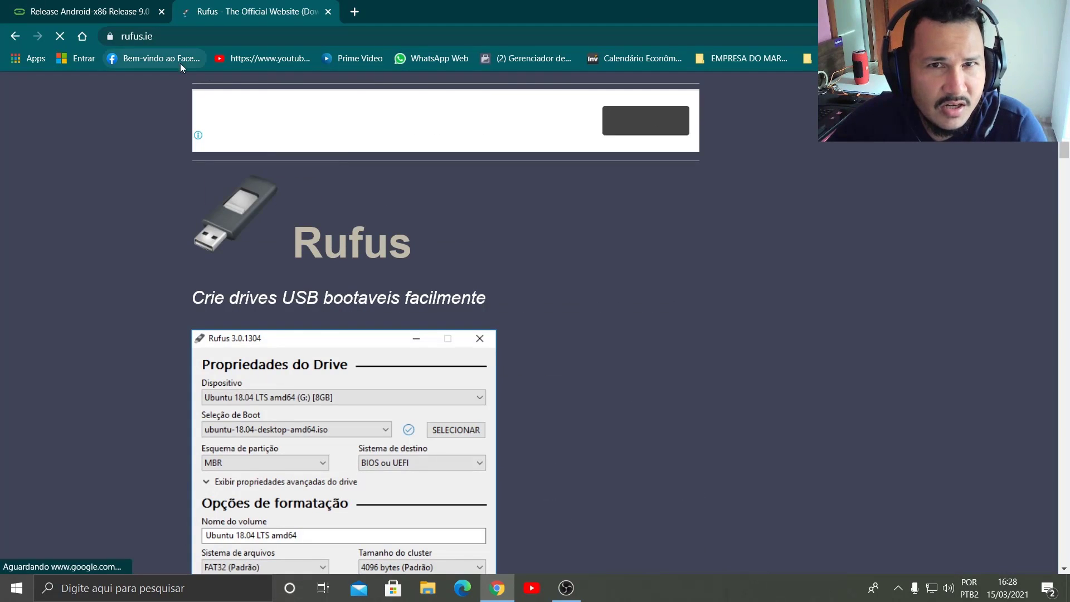
pyautogui.scroll(-10, 369, 374)
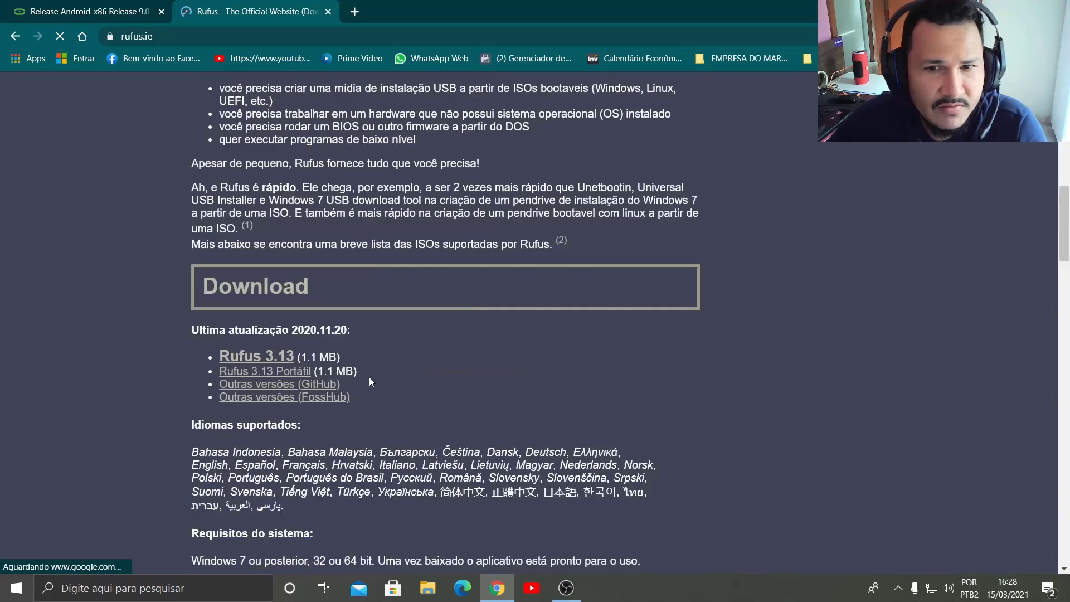
pyautogui.moveTo(297, 281); pyautogui.dragTo(98, 282)
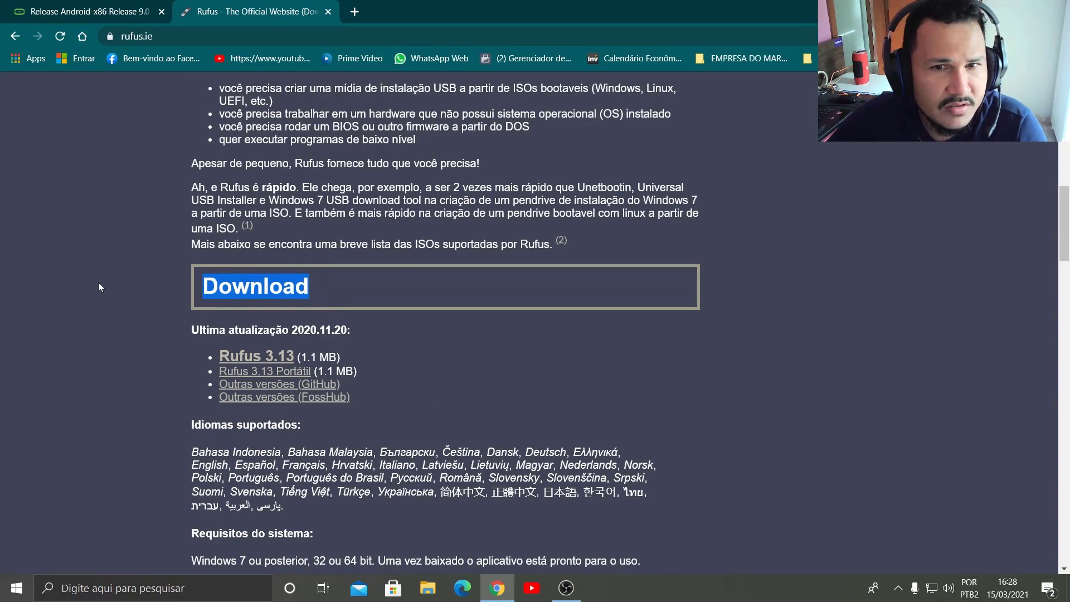
pyautogui.click(385, 334)
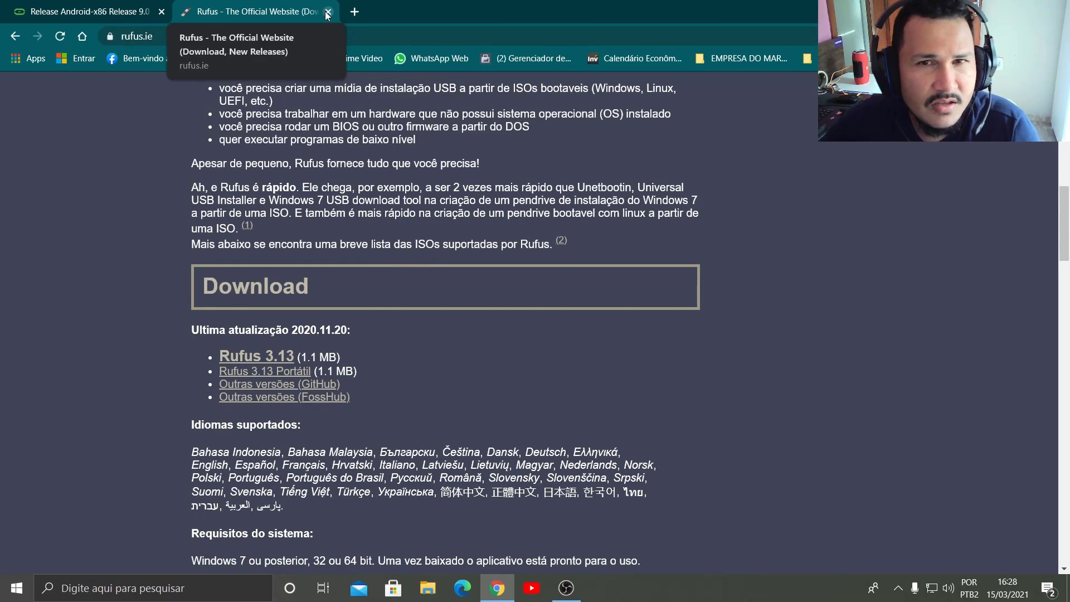
# Try to download android-x86-9.0-r2.iso from the Android-x86 Release 9.0 page on OSDN, dismissing the download dialog
pyautogui.click(74, 7)
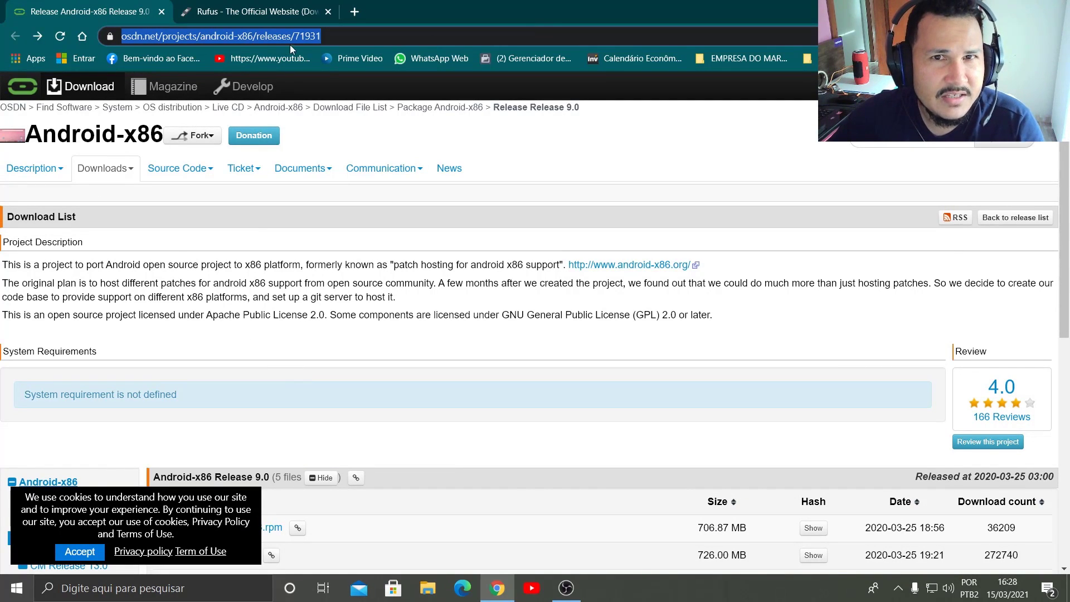
pyautogui.press('Return')
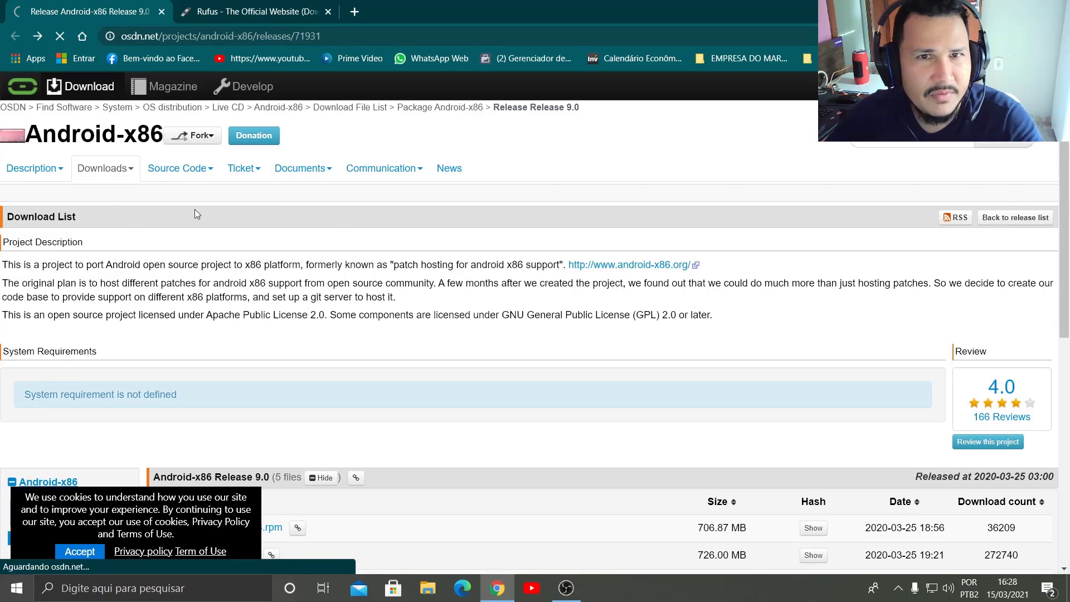
pyautogui.scroll(-4, 280, 395)
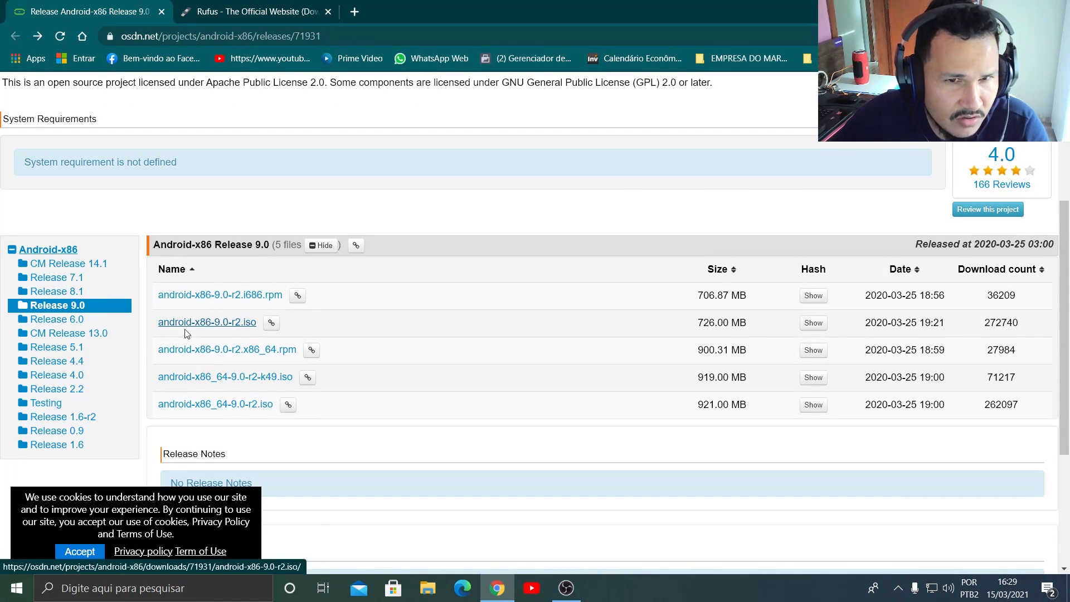
pyautogui.click(233, 328)
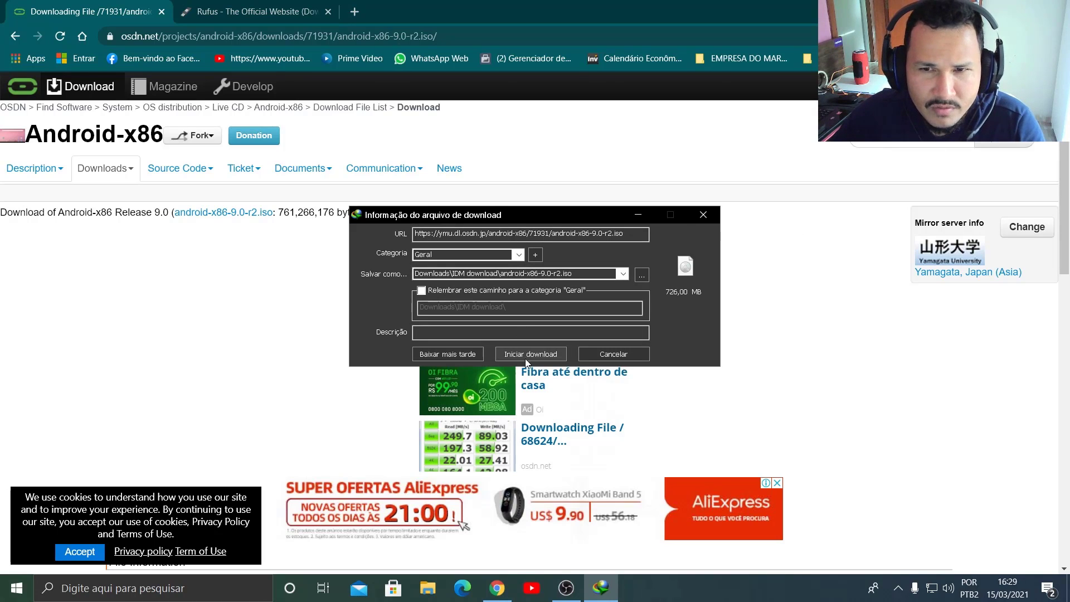
pyautogui.click(710, 219)
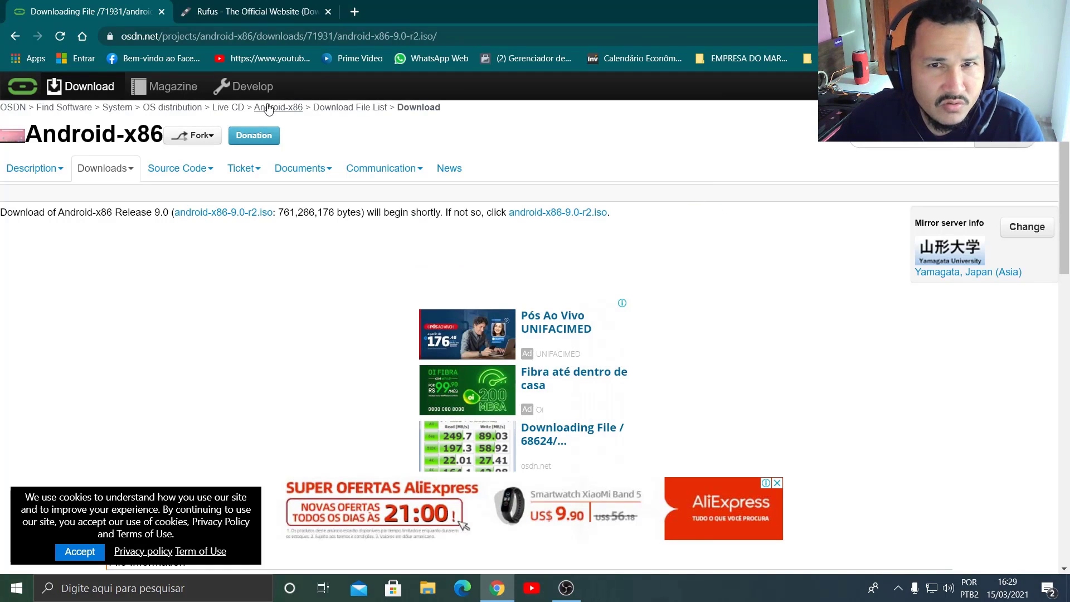
# Return to the desktop and open the Programs folder inside Downloads in File Explorer
pyautogui.press('super+d')
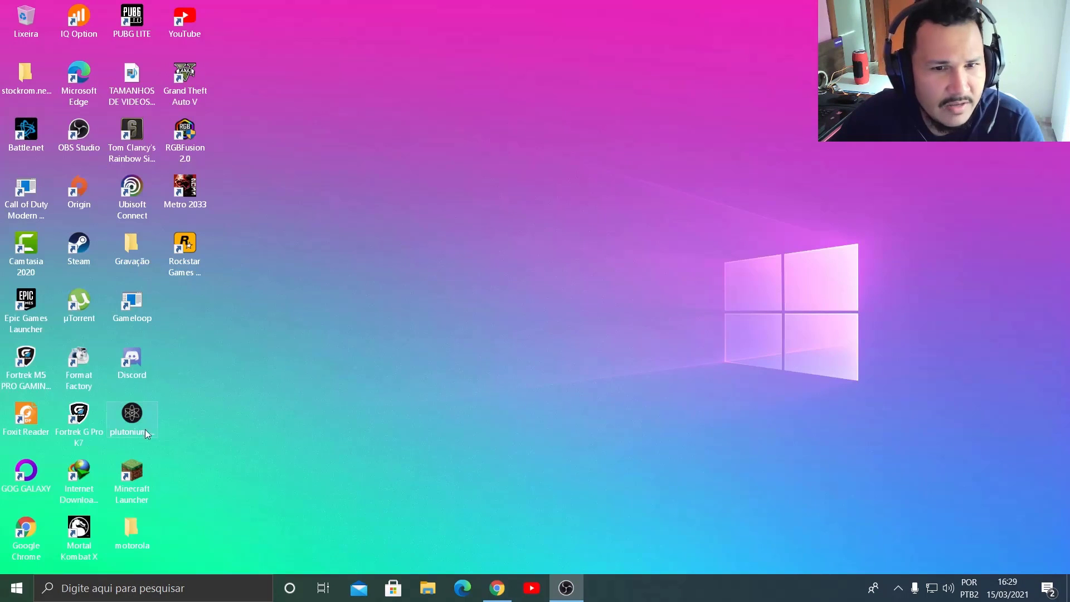
pyautogui.doubleClick(427, 588)
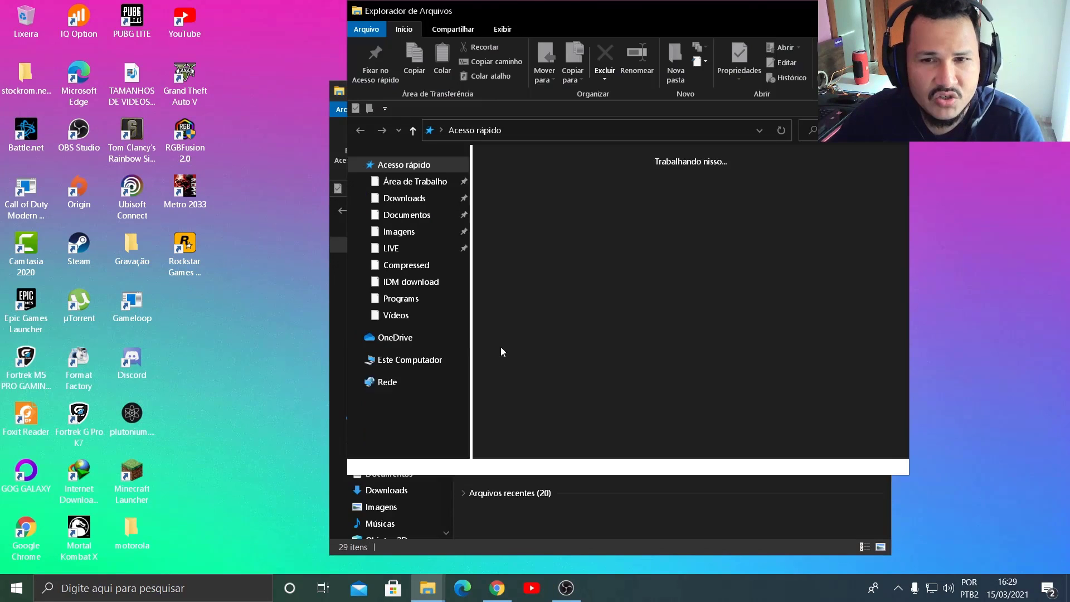
pyautogui.hotkey('ctrl', 'w')
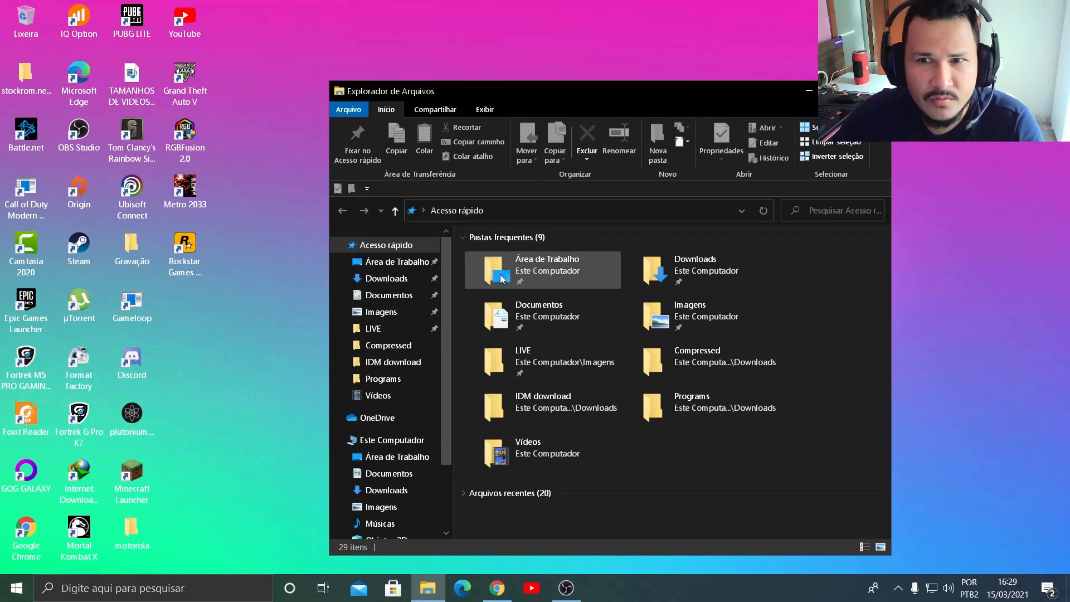
pyautogui.moveTo(666, 95); pyautogui.dragTo(651, 35)
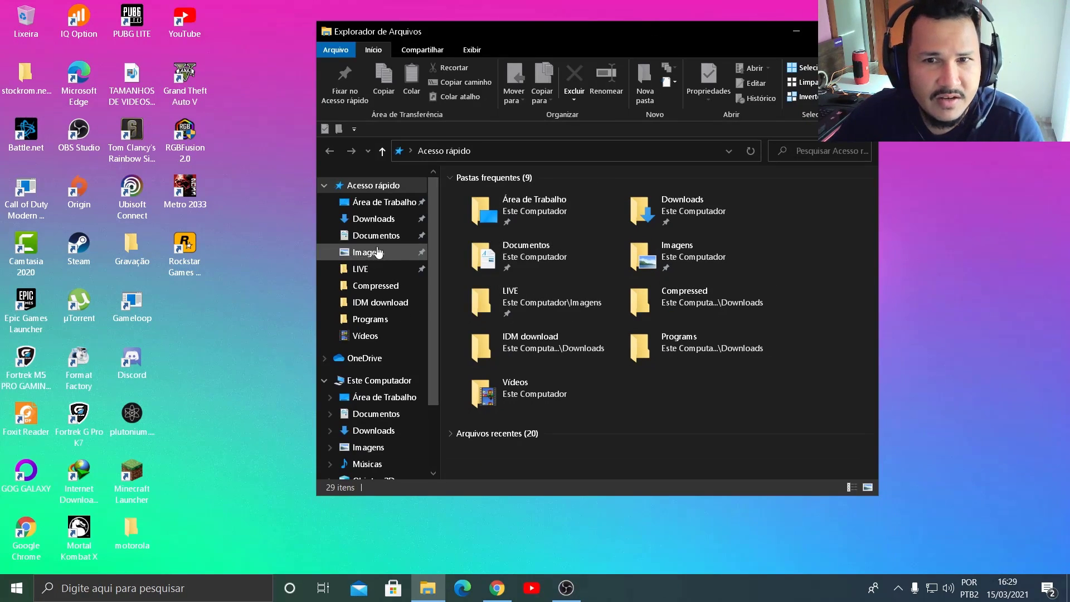
pyautogui.click(379, 223)
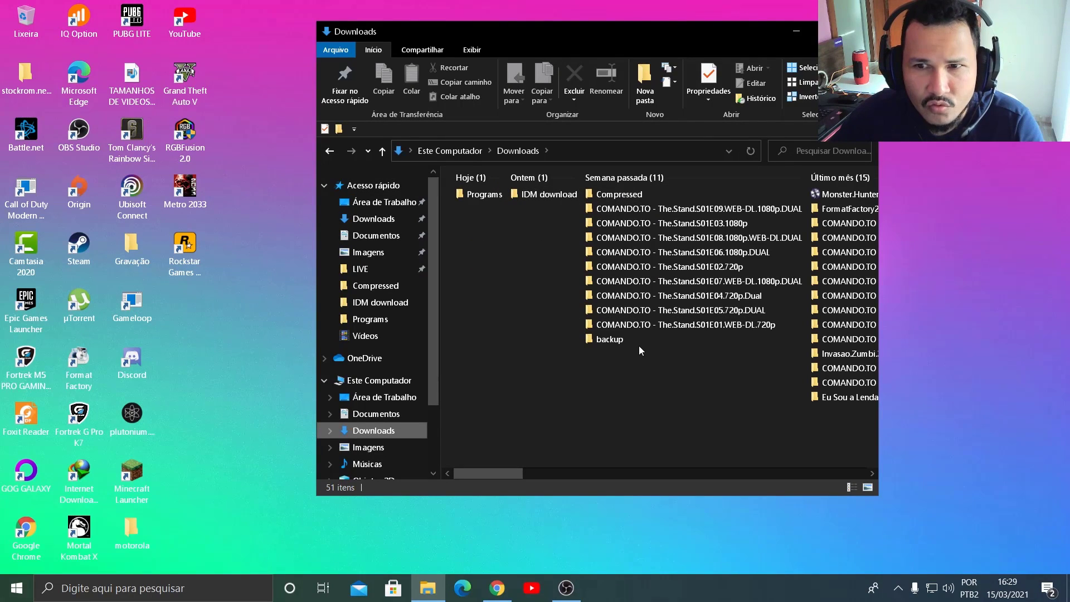
pyautogui.click(485, 195)
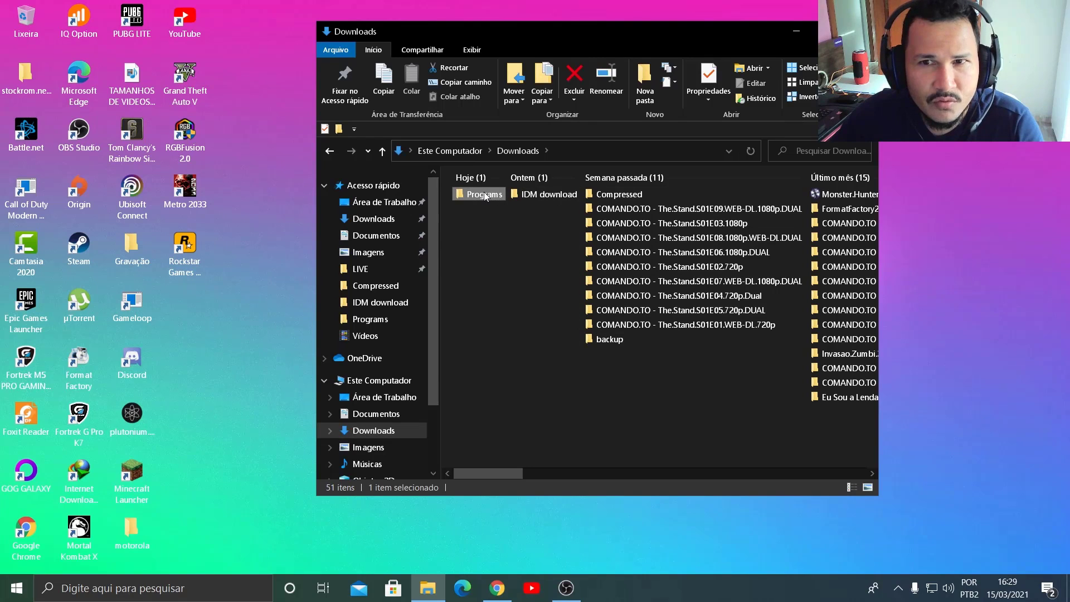
pyautogui.doubleClick(466, 194)
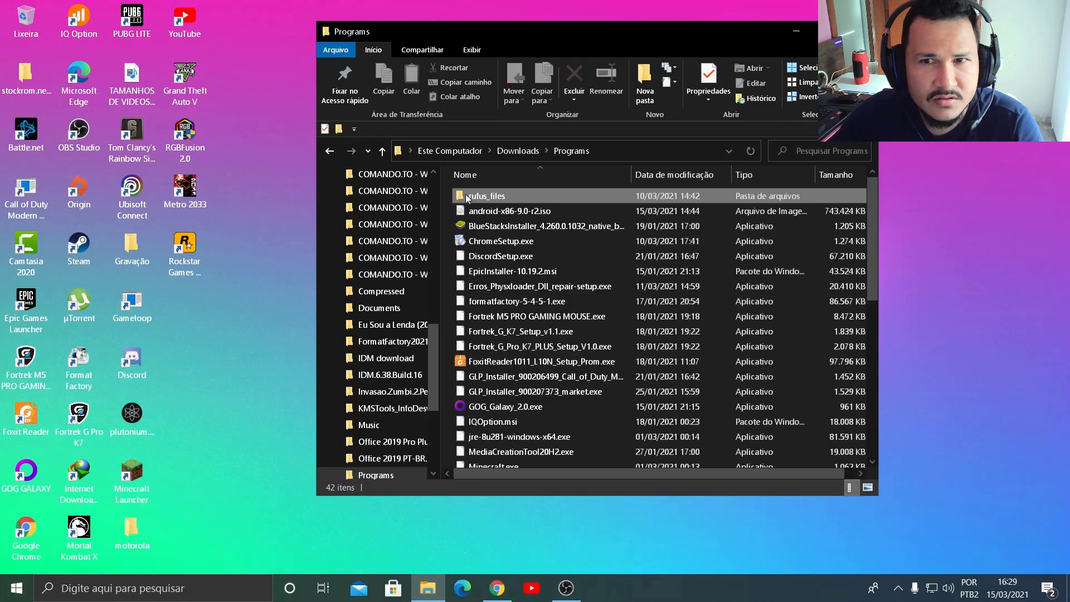
# Run rufus-3.13.exe from the Programs folder, allow its system permission request, and minimize the File Explorer window
pyautogui.scroll(-3, 506, 373)
pyautogui.scroll(-5, 506, 373)
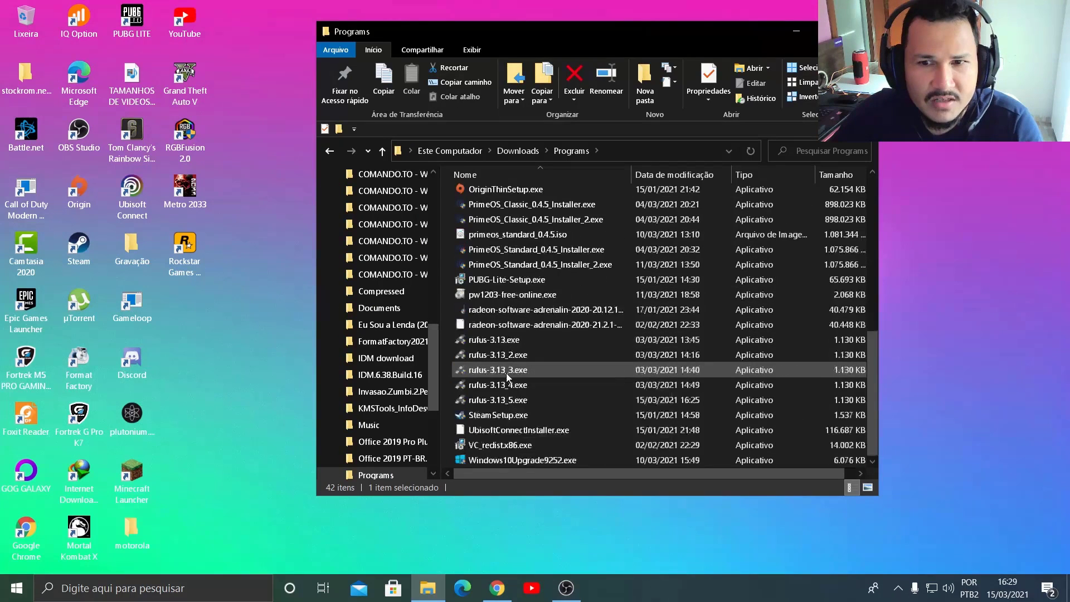
pyautogui.moveTo(493, 343)
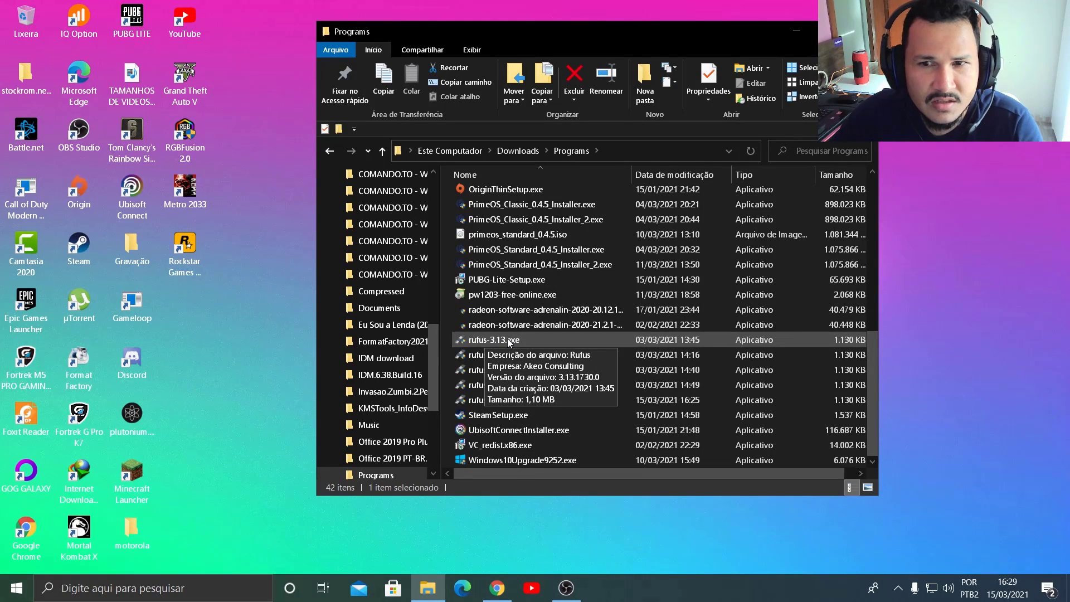
pyautogui.doubleClick(507, 342)
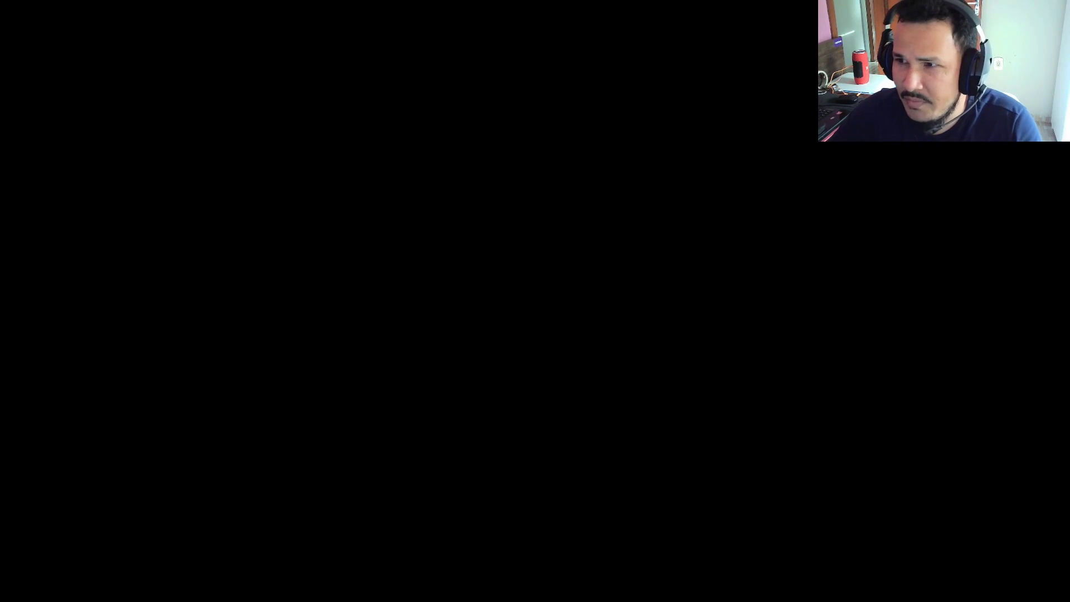
pyautogui.click(640, 300)
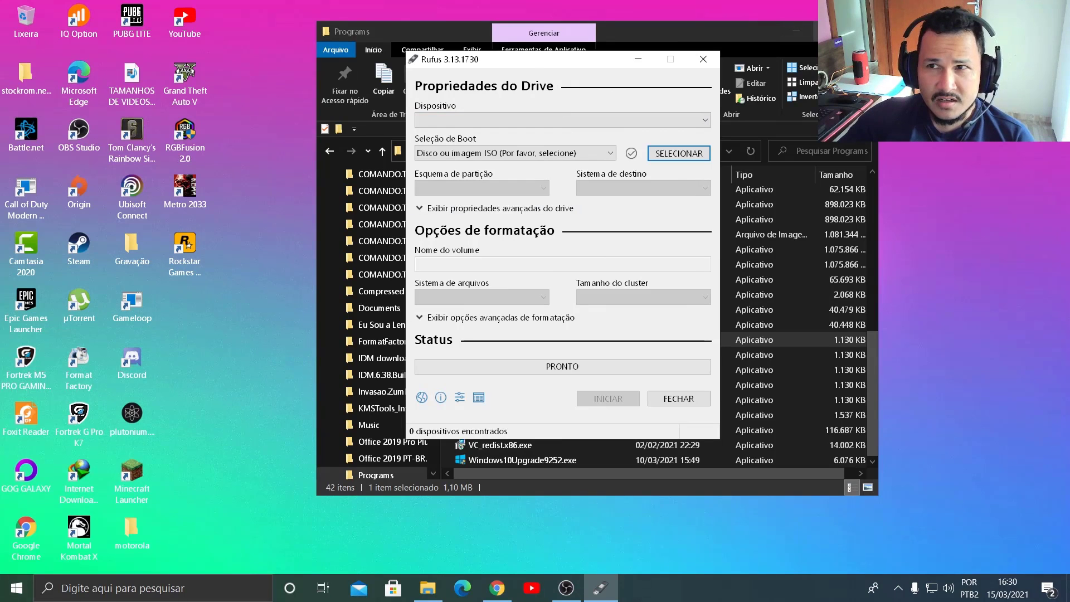
pyautogui.click(797, 31)
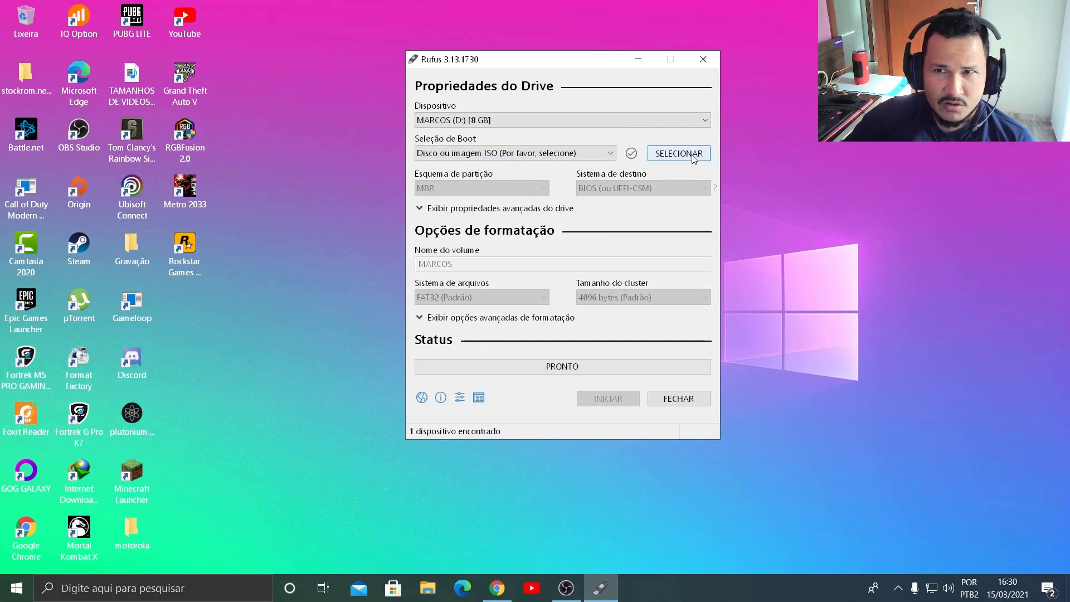
# Load android-x86-9.0-r2.iso from the Programs folder as the Rufus boot image
pyautogui.click(672, 156)
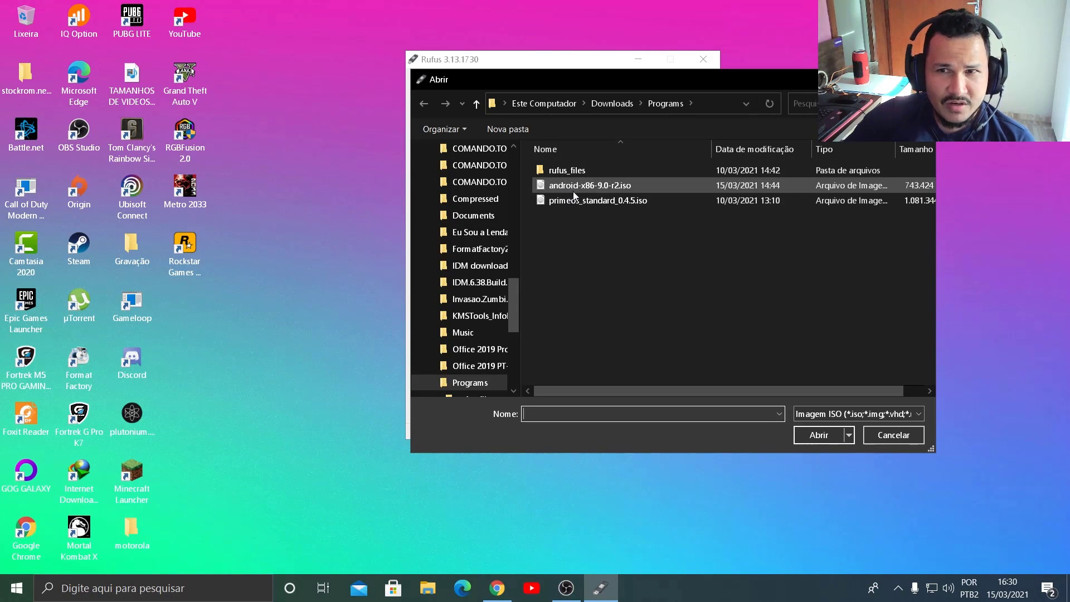
pyautogui.click(614, 186)
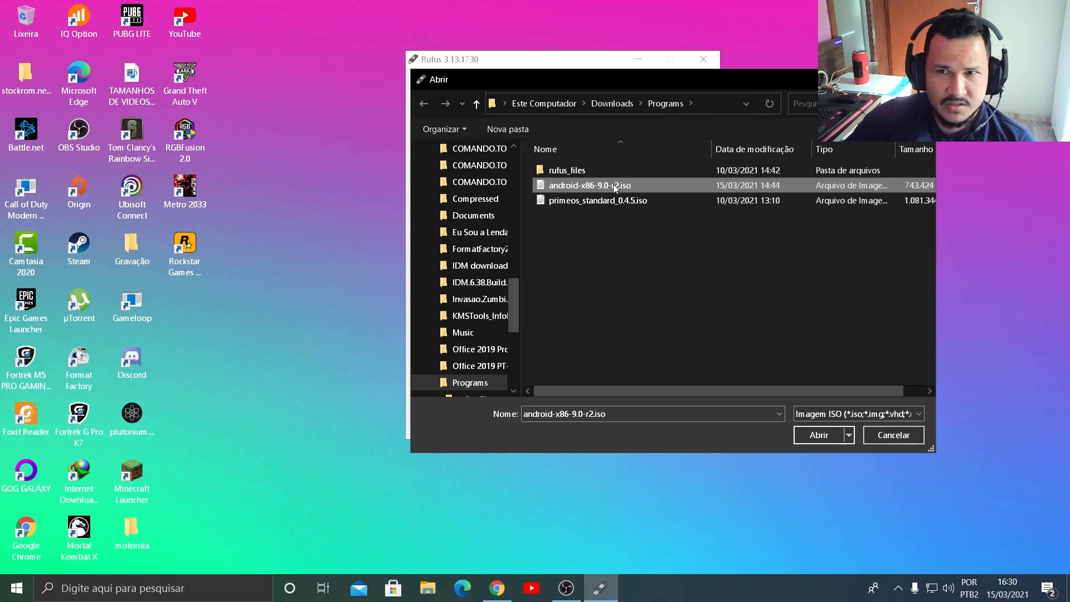
pyautogui.click(817, 434)
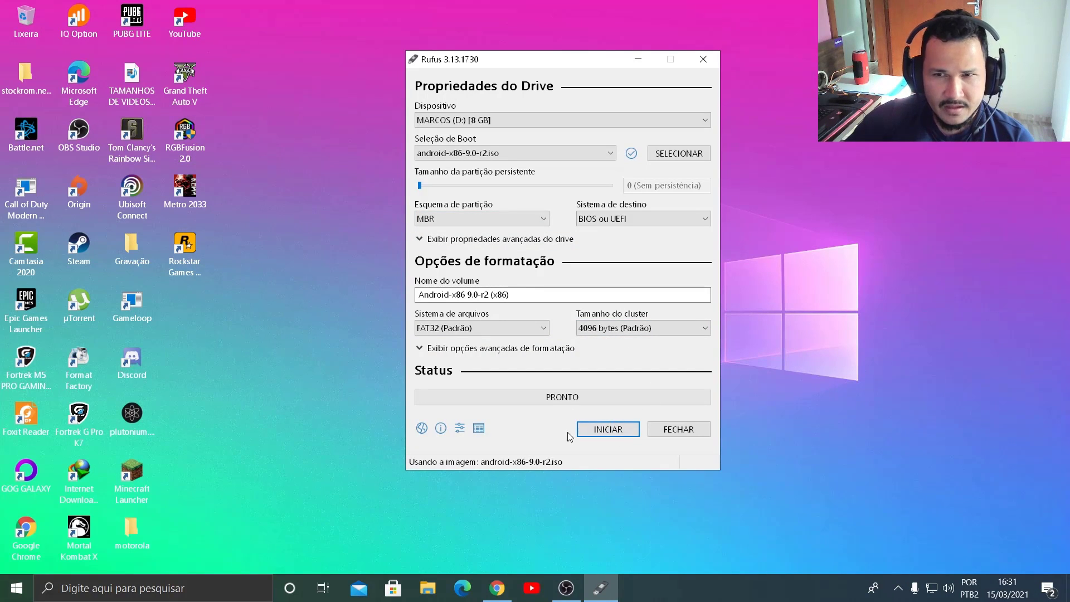
# Write the image to the 8 GB USB drive in the recommended ISO image mode, accepting the data erasure, and close Rufus when done
pyautogui.click(604, 430)
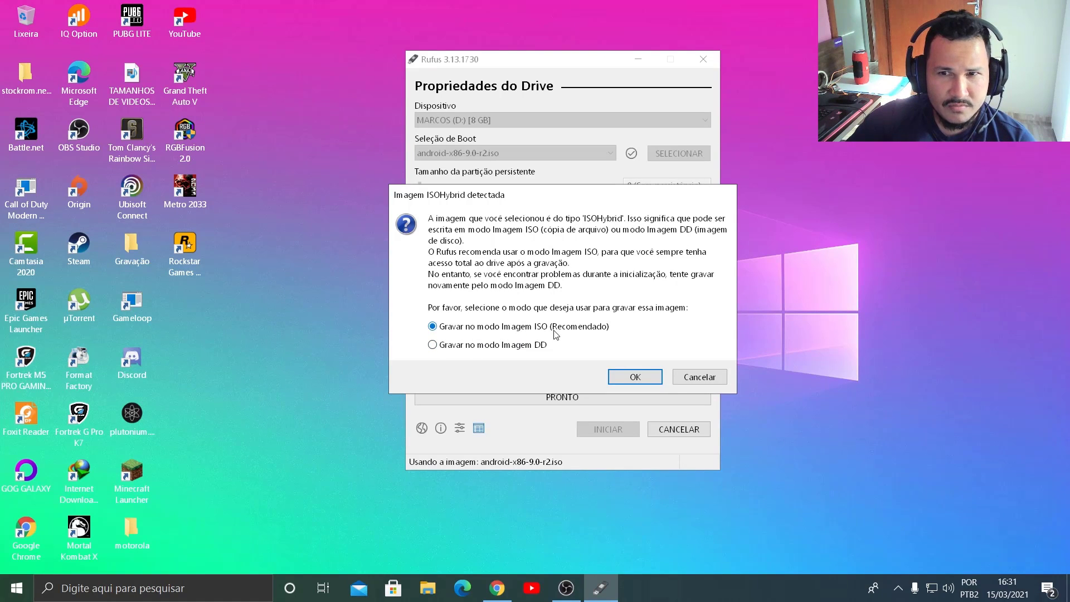
pyautogui.click(632, 378)
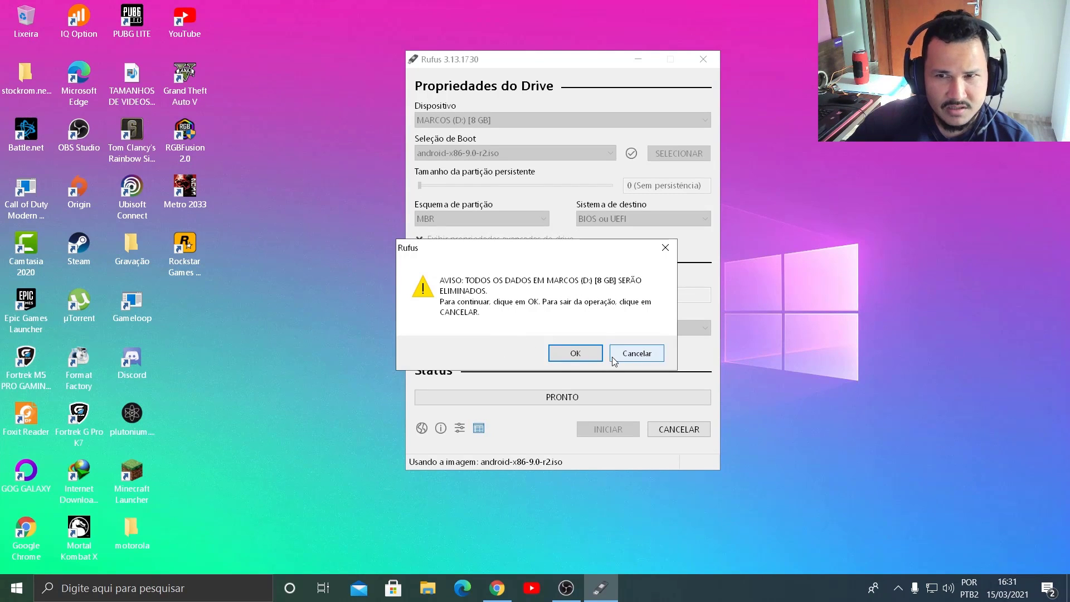
pyautogui.click(577, 355)
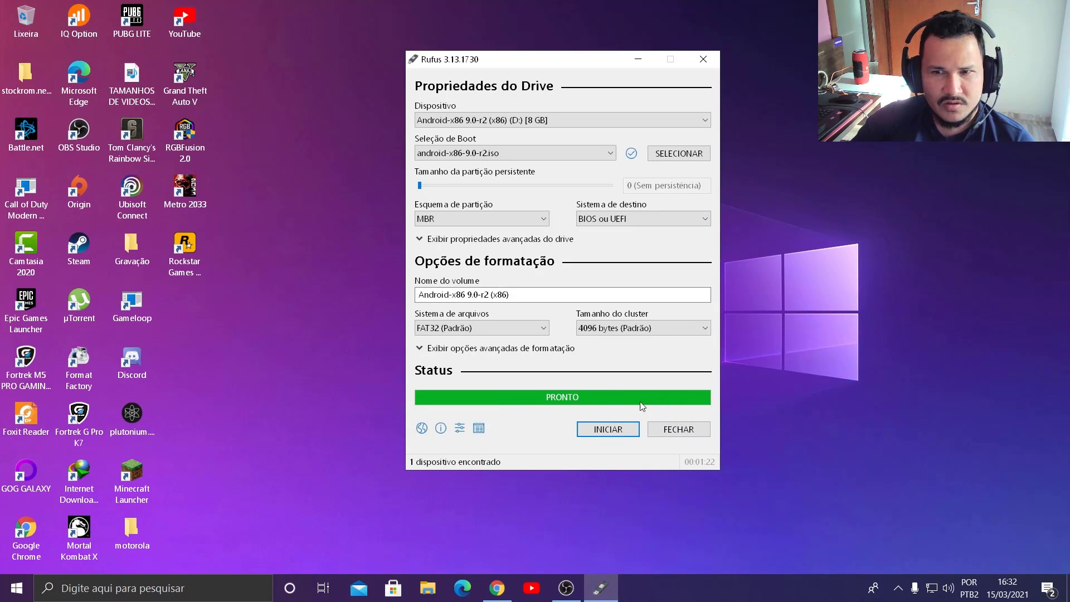
pyautogui.click(677, 430)
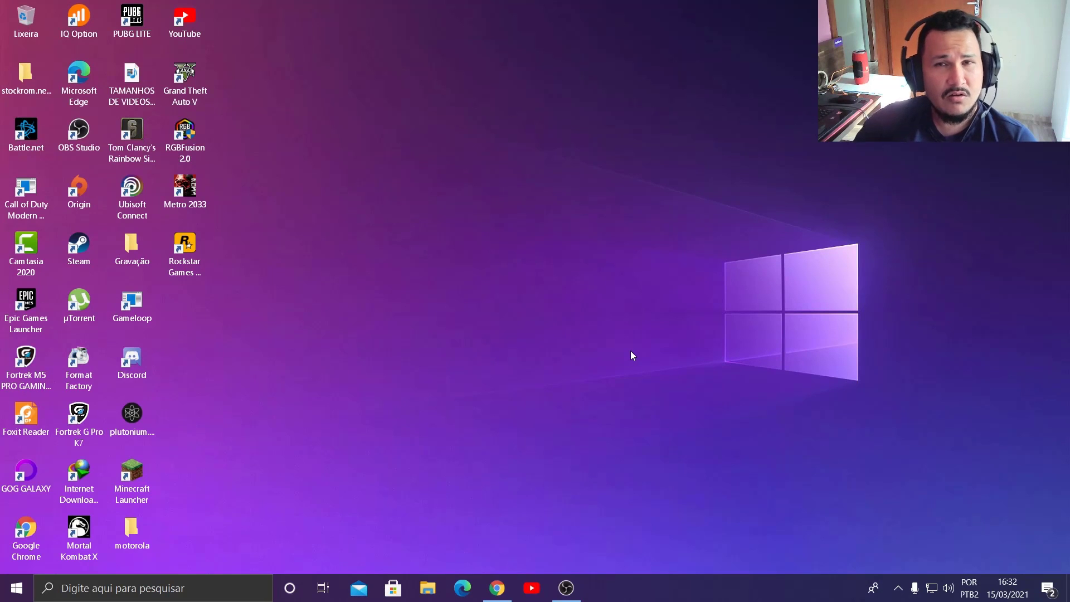